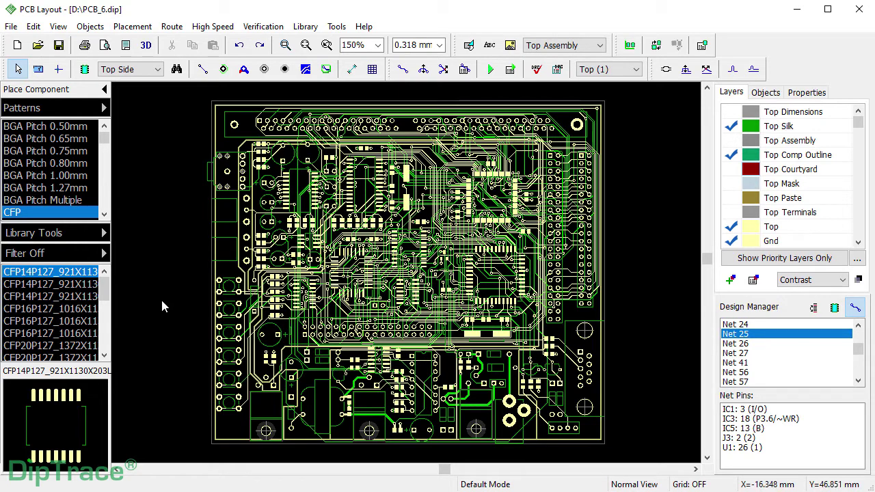
# - Apply teardrops to all objects, setting through-hole pads and vias to length 50% and connection 80% of pad size
pyautogui.click(171, 28)
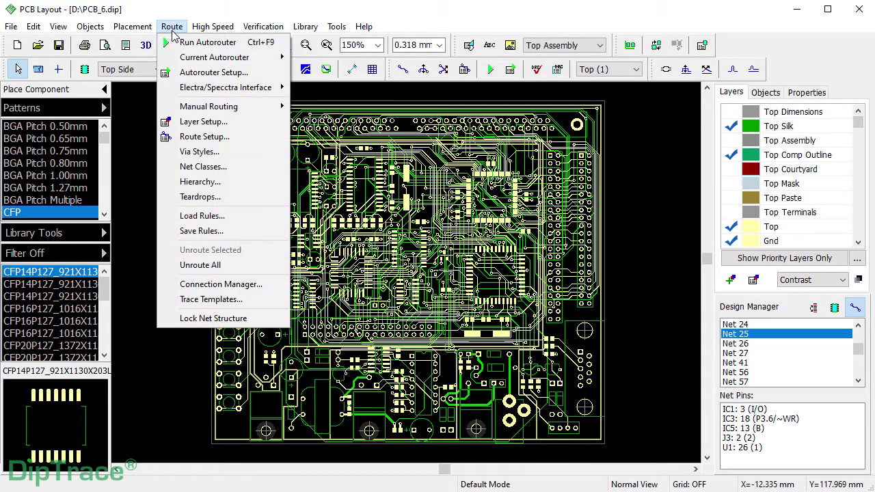
pyautogui.click(167, 197)
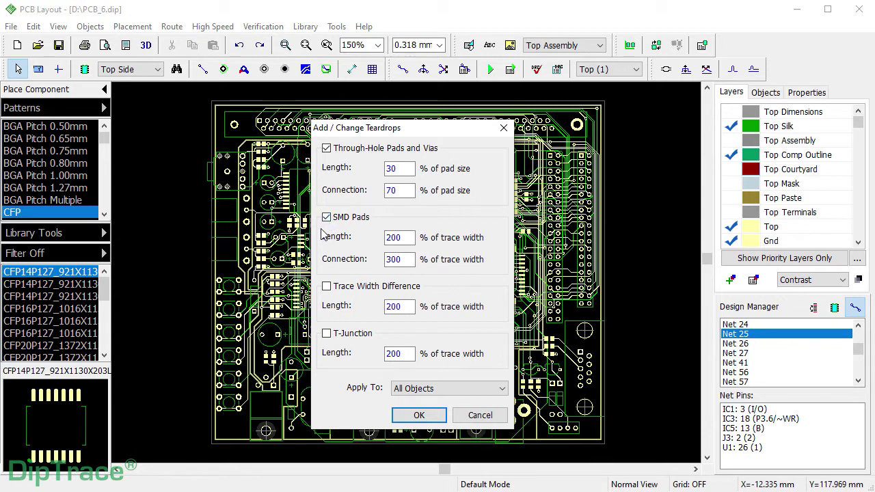
pyautogui.doubleClick(399, 169)
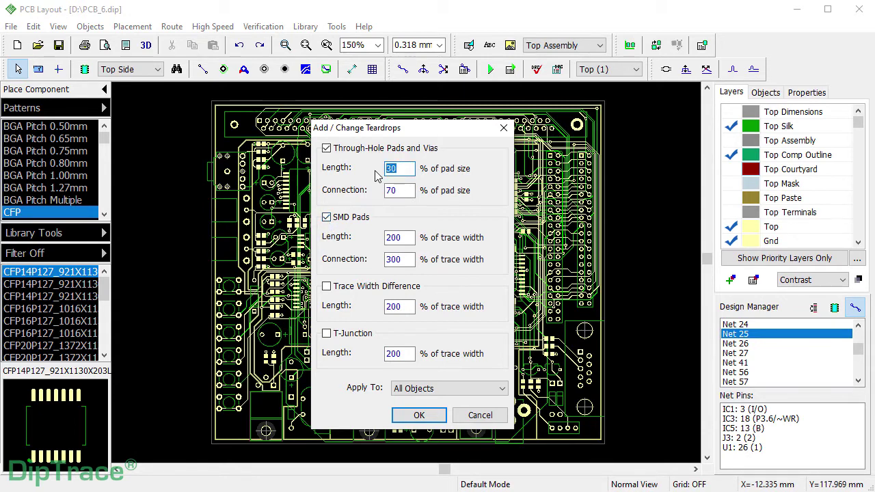
pyautogui.write('50')
pyautogui.doubleClick(384, 192)
pyautogui.write('80')
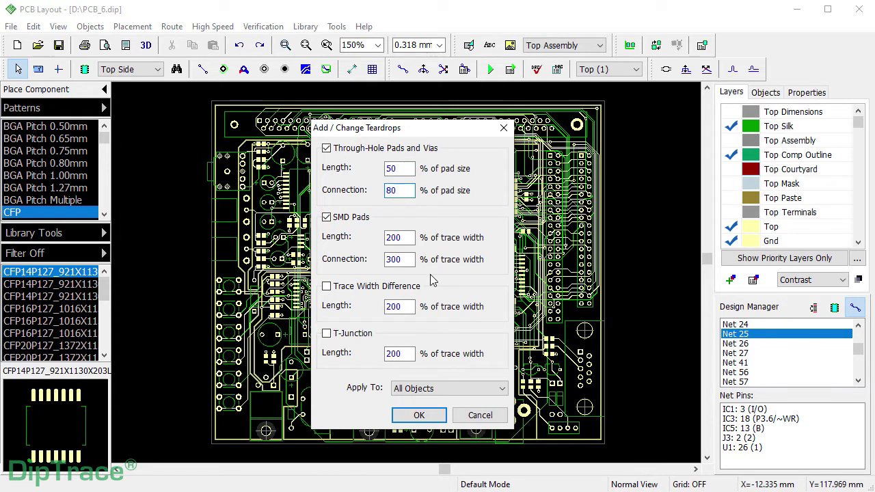
pyautogui.click(503, 390)
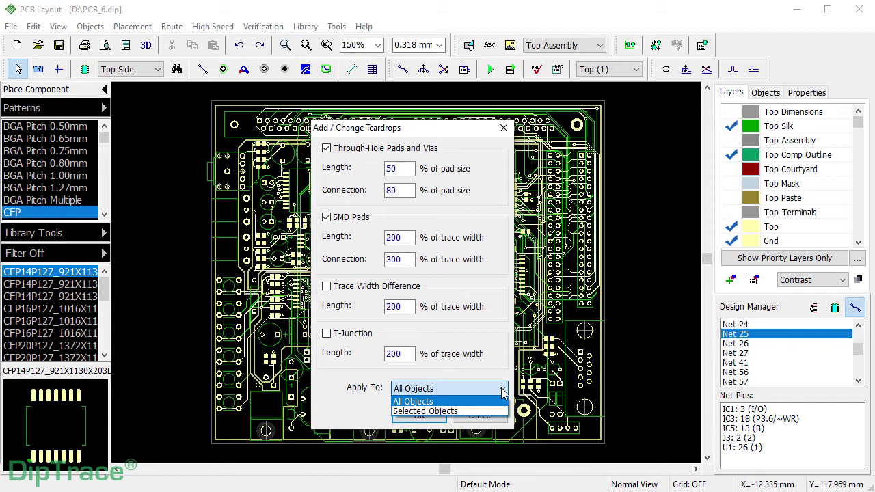
pyautogui.click(502, 390)
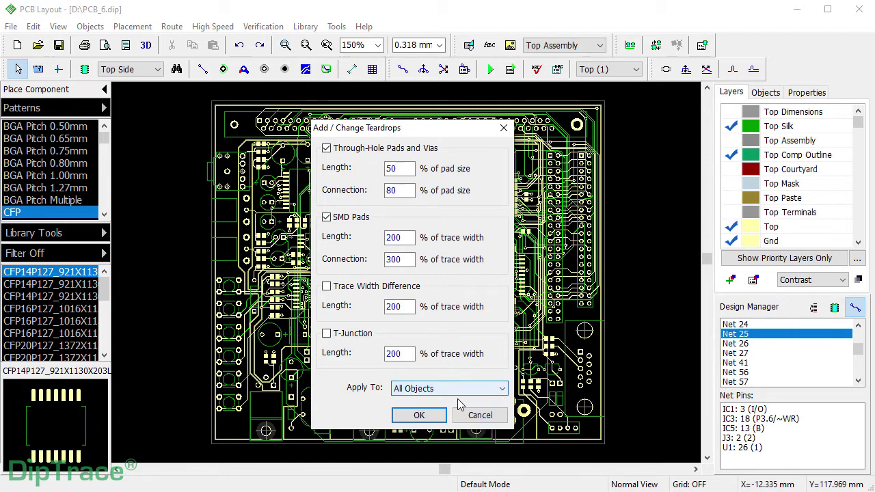
pyautogui.click(419, 415)
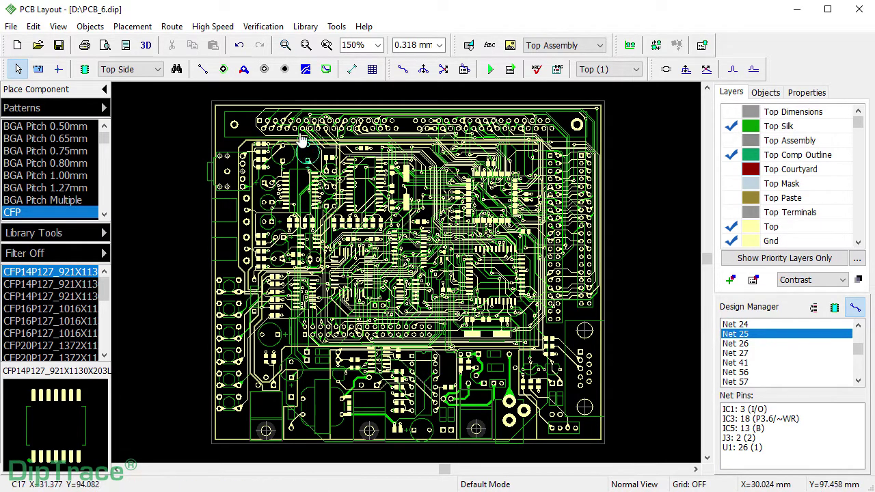
# - Set the SMD teardrop connection to 500% of trace width on a pad of resistor R30, applied to Selected Objects
pyautogui.click(285, 45)
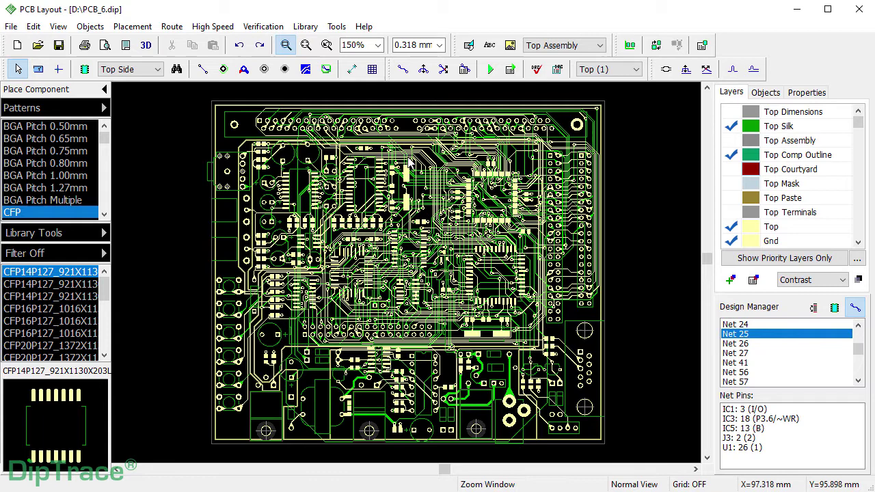
pyautogui.moveTo(408, 161); pyautogui.dragTo(572, 335)
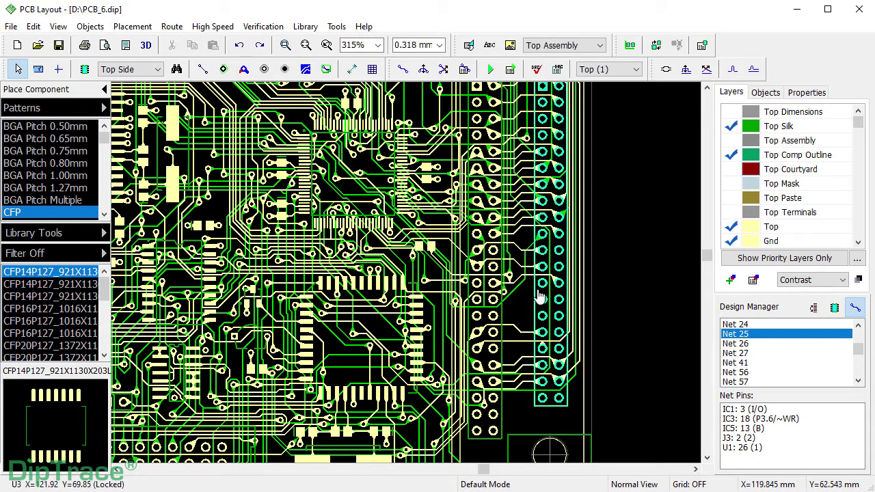
pyautogui.moveTo(543, 290)
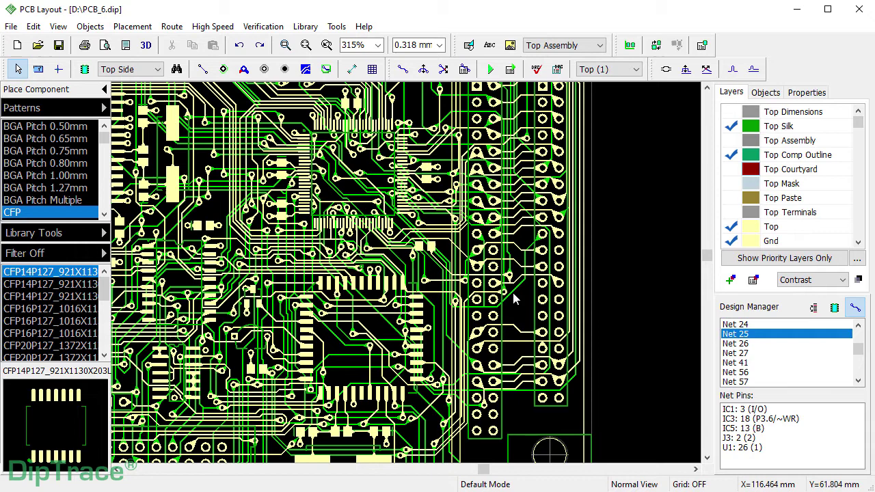
pyautogui.click(306, 44)
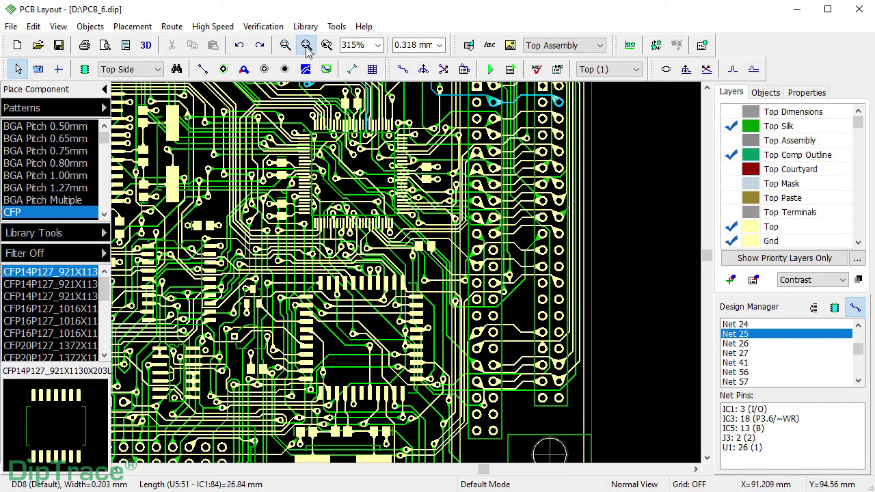
pyautogui.click(285, 44)
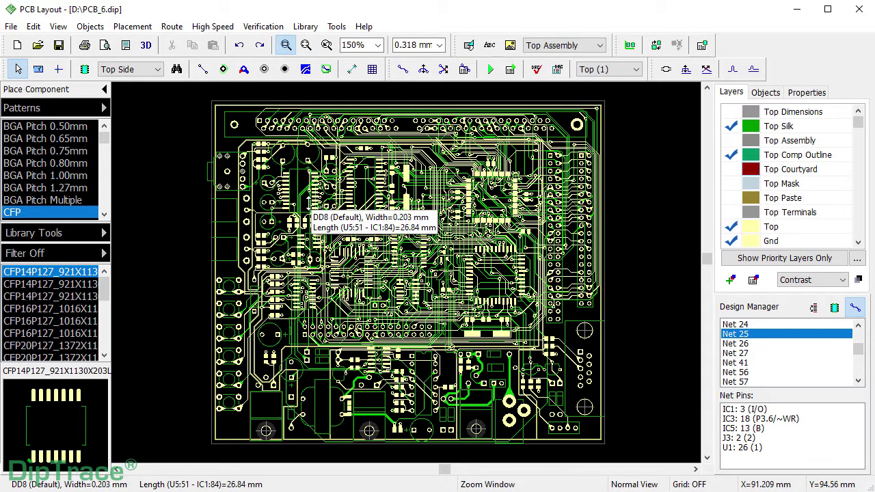
pyautogui.moveTo(327, 235); pyautogui.dragTo(393, 283)
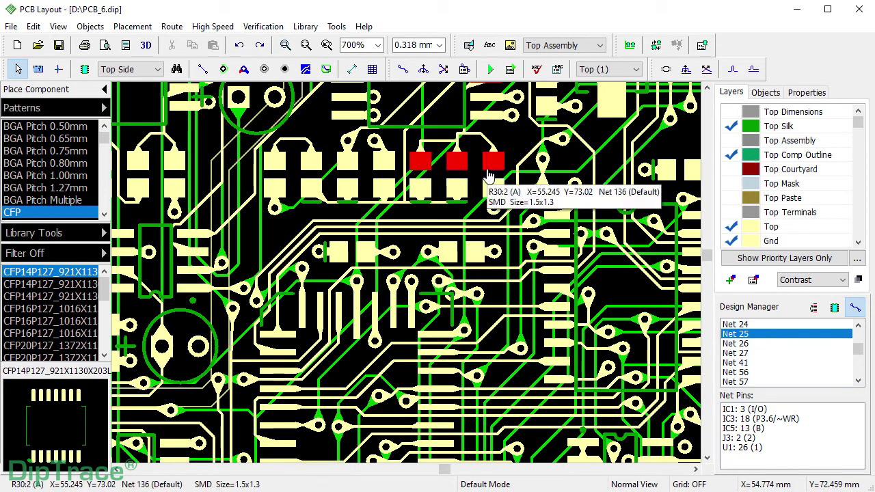
pyautogui.rightClick(490, 172)
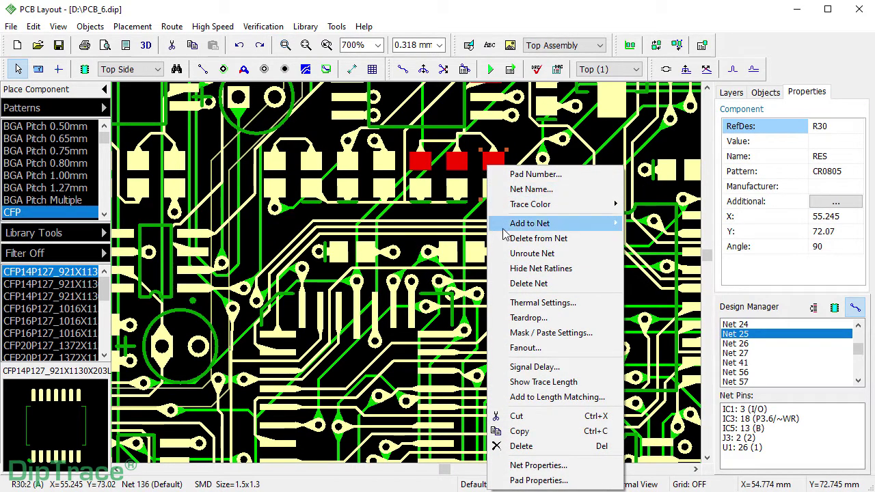
pyautogui.click(521, 318)
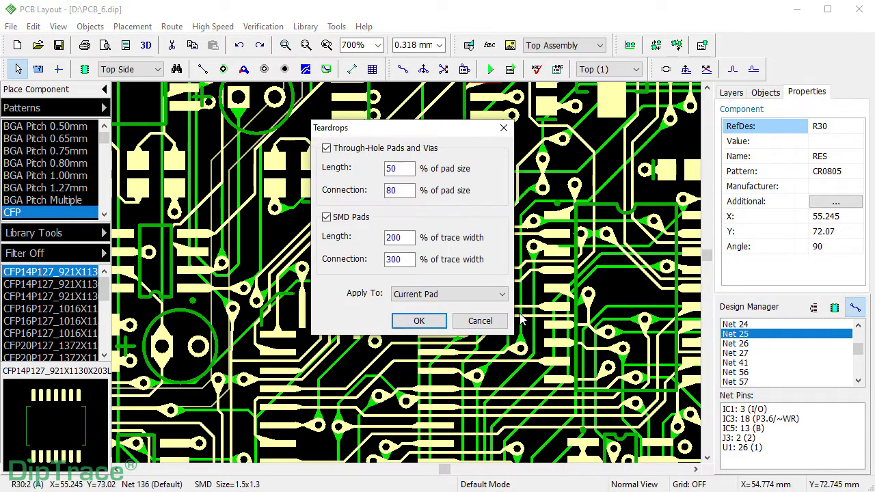
pyautogui.doubleClick(387, 260)
pyautogui.write('500')
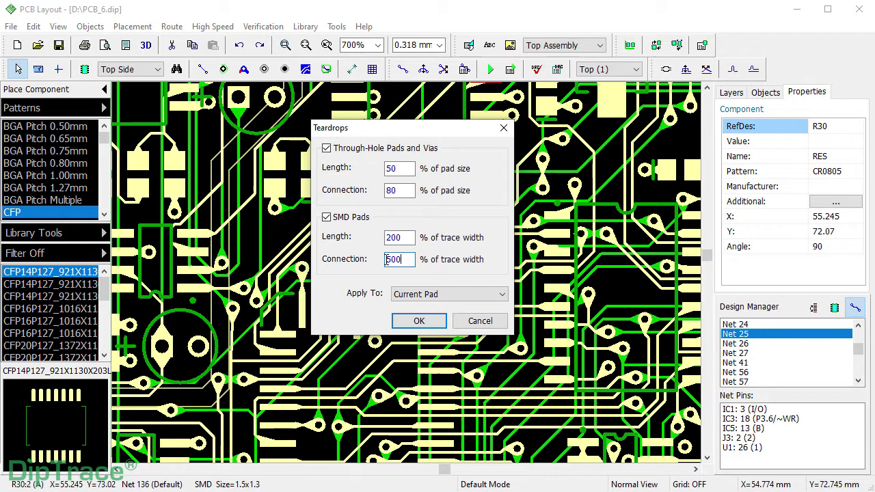
pyautogui.click(499, 294)
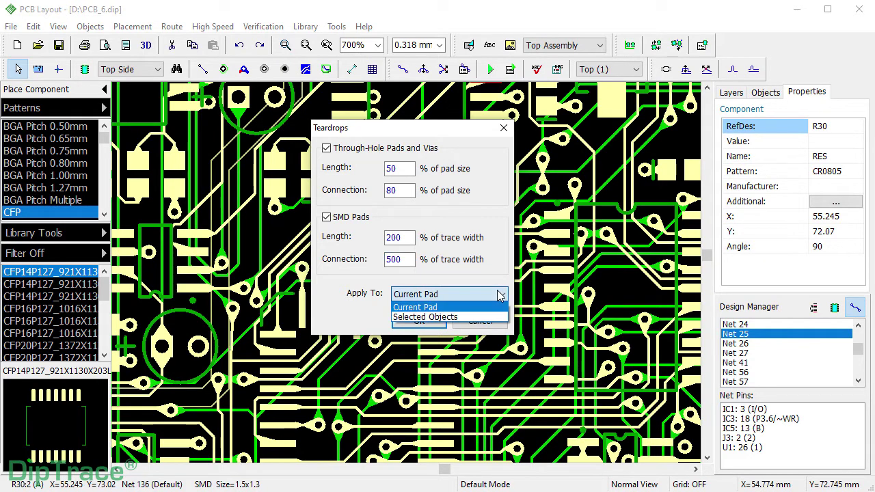
pyautogui.click(489, 317)
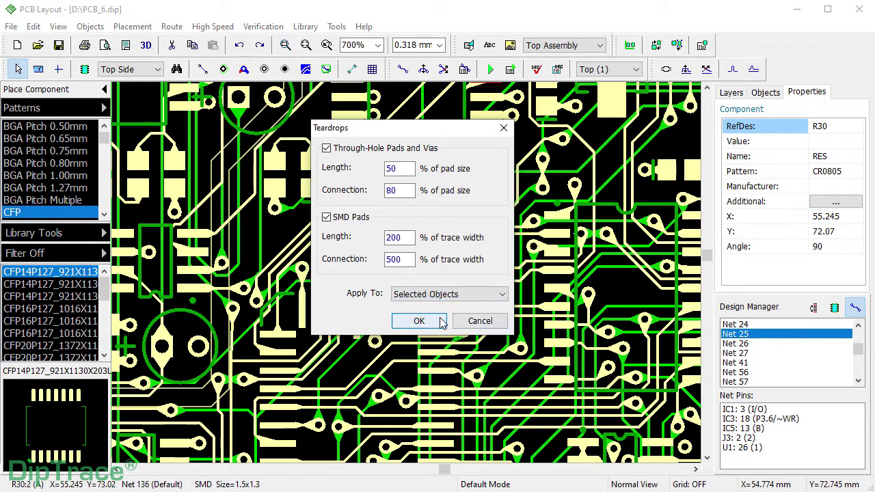
pyautogui.click(437, 322)
pyautogui.click(483, 275)
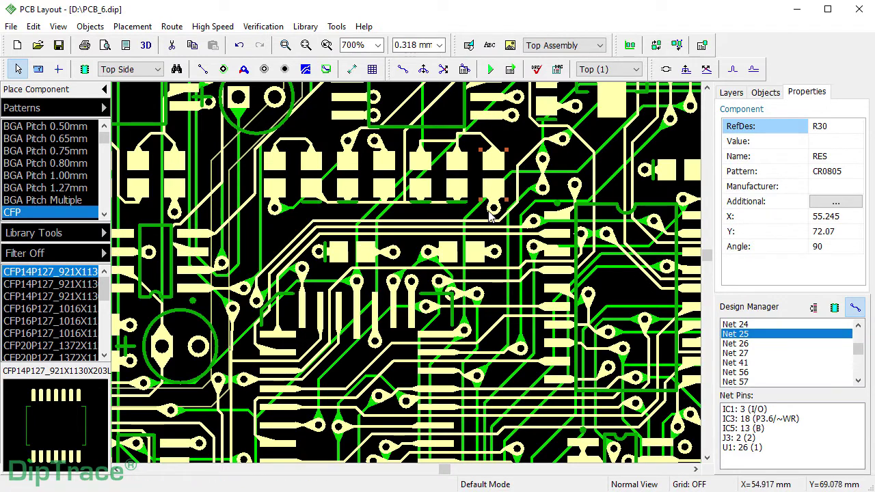
# - Undo the last teardrop change on resistor R30
pyautogui.click(493, 168)
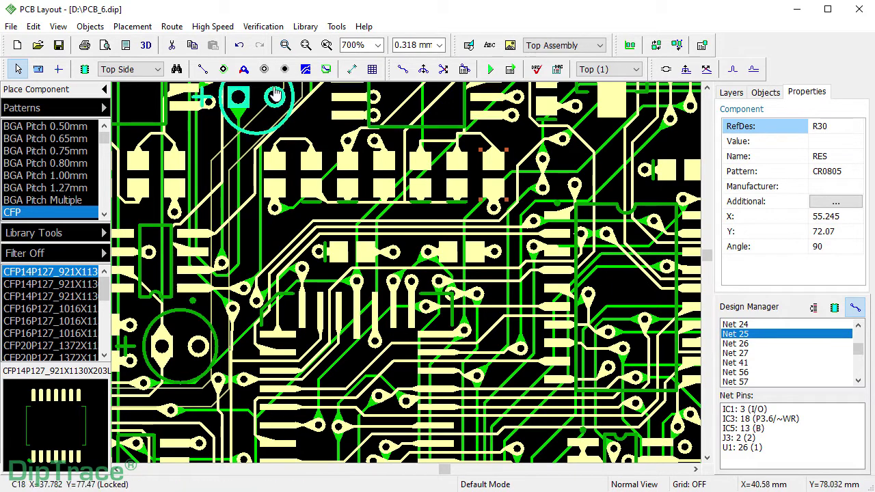
pyautogui.click(238, 45)
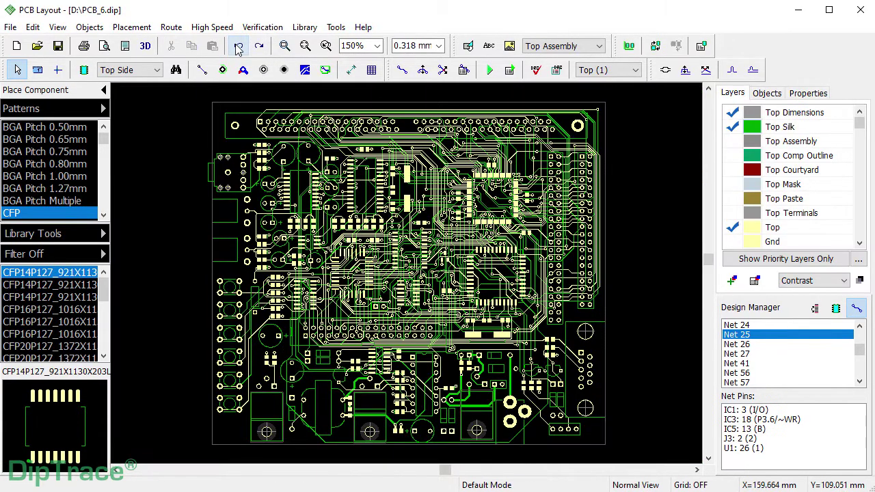
# - Enable through-hole and SMD pad teardrops for Net 25 only, with SMD length 200% and connection 300% of trace width
pyautogui.click(732, 339)
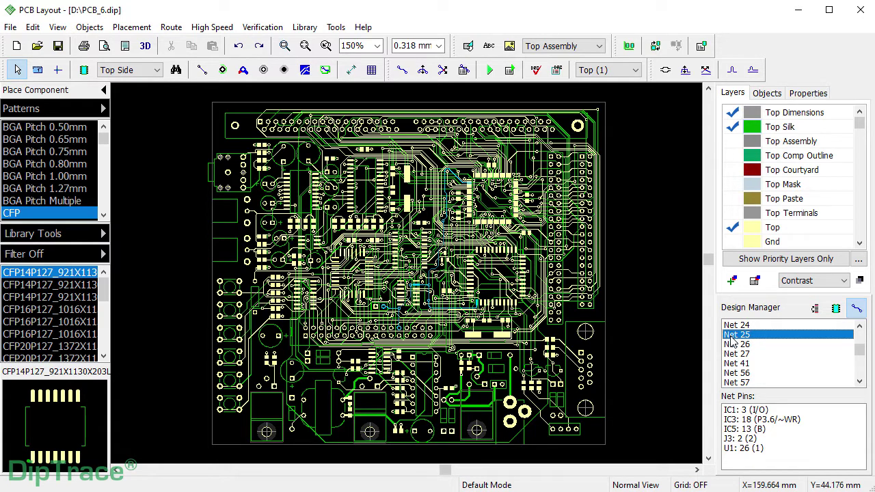
pyautogui.rightClick(732, 340)
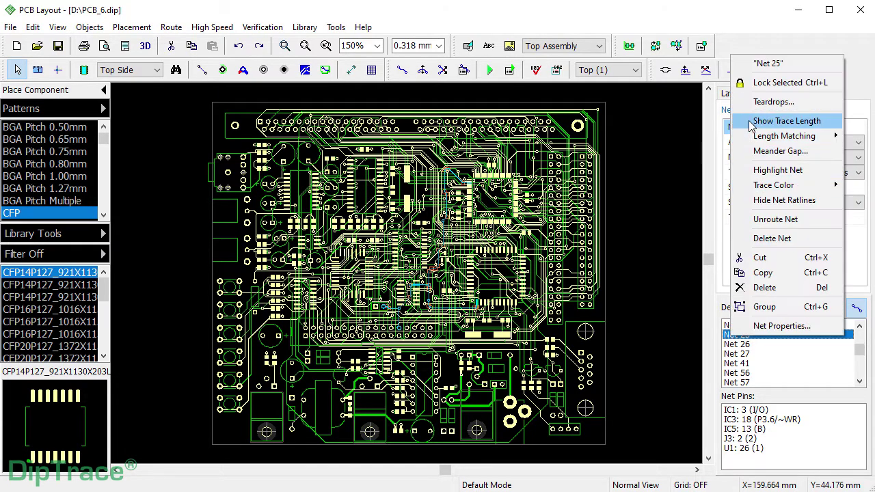
pyautogui.click(766, 102)
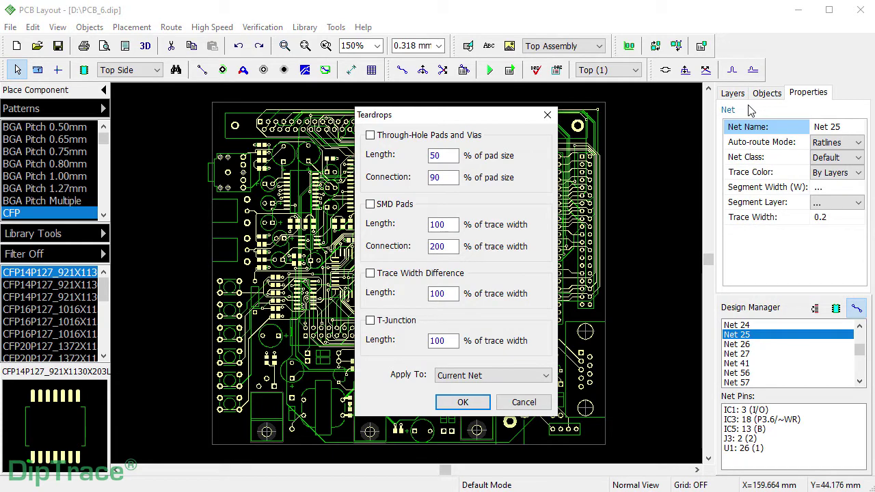
pyautogui.click(370, 135)
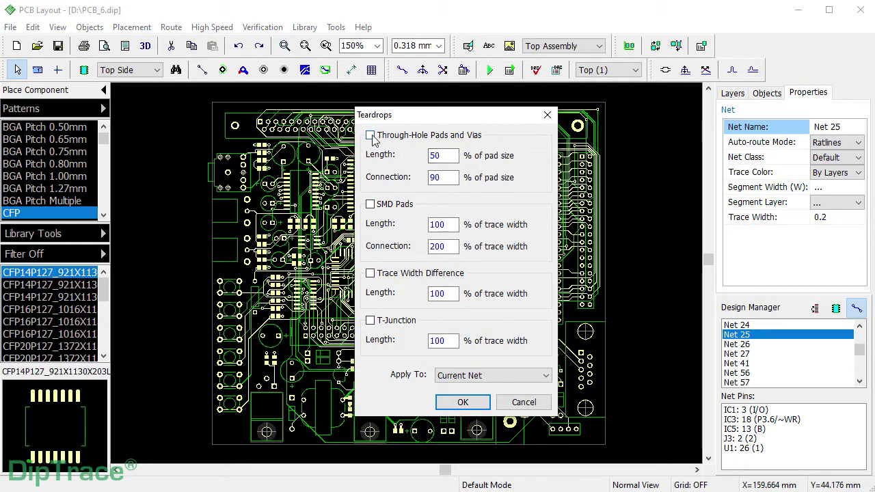
pyautogui.doubleClick(440, 229)
pyautogui.write('2')
pyautogui.press('Tab')
pyautogui.write('30')
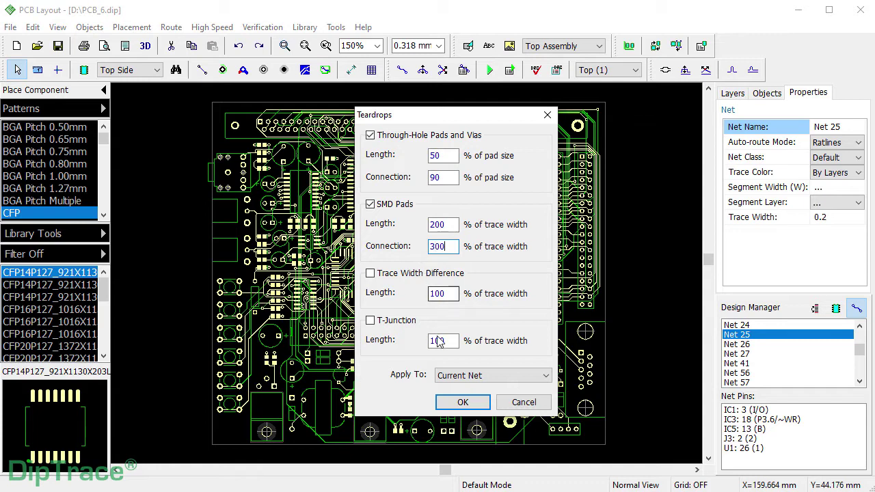
pyautogui.click(463, 402)
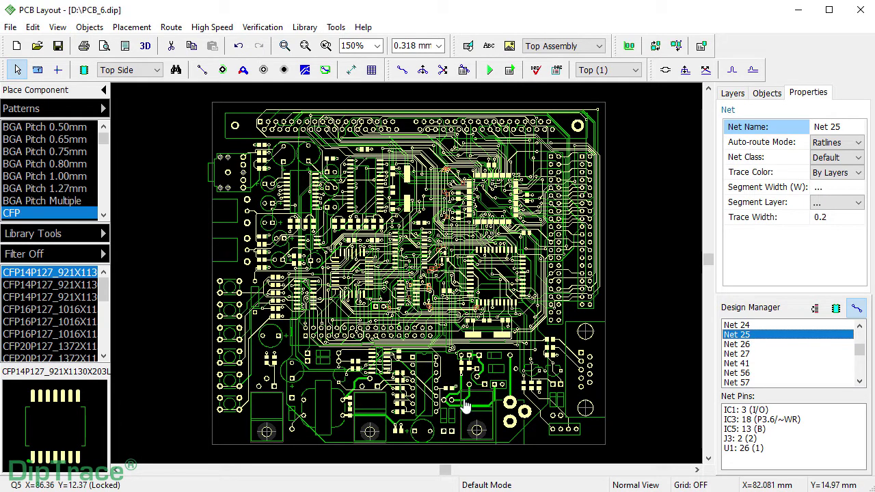
# - Give Net 25's traces a custom cyan color
pyautogui.click(851, 173)
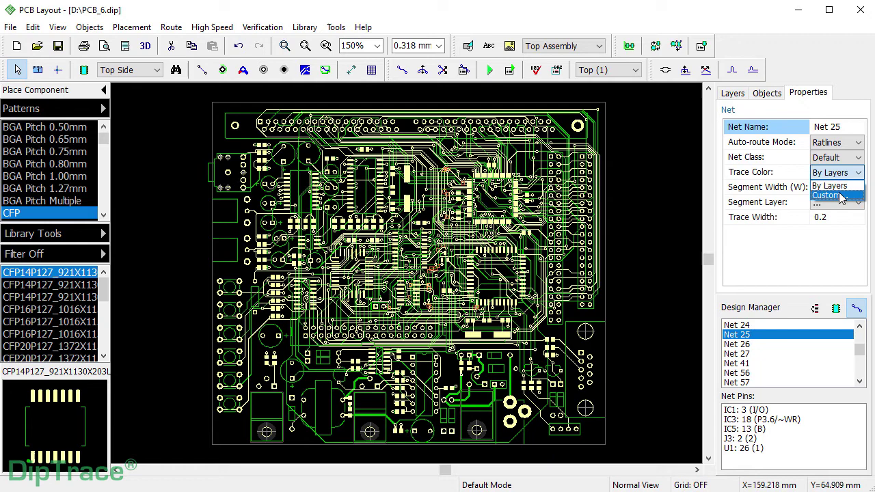
pyautogui.click(841, 196)
pyautogui.click(410, 110)
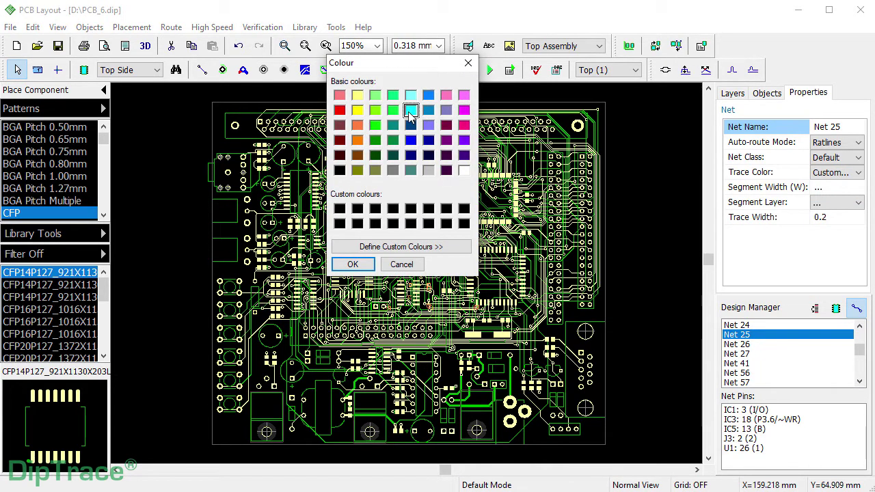
pyautogui.click(352, 264)
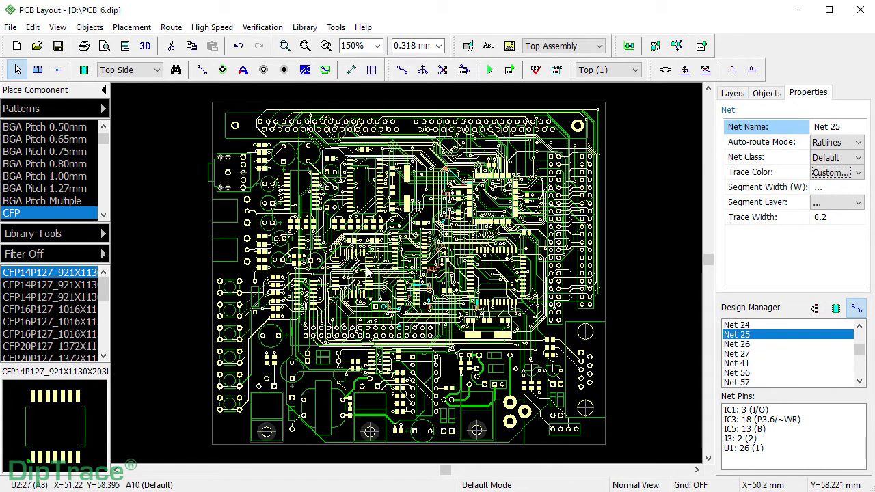
# - Select all of Net 25's traces and set a custom trace width of 0.3 mm
pyautogui.click(284, 46)
pyautogui.moveTo(326, 164); pyautogui.dragTo(544, 342)
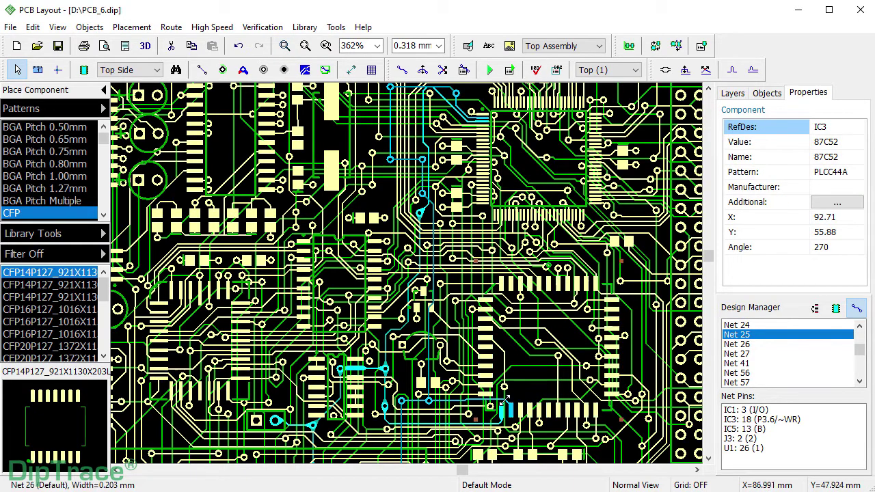
pyautogui.click(482, 427)
pyautogui.click(482, 427)
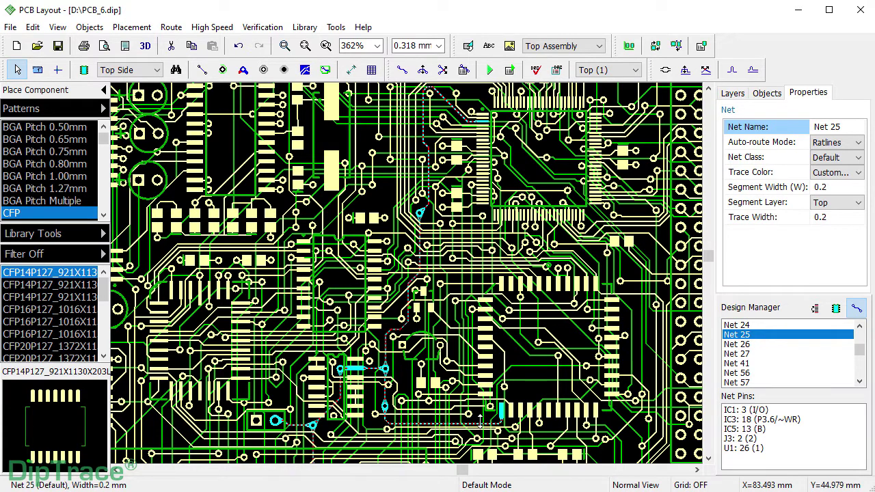
pyautogui.rightClick(480, 420)
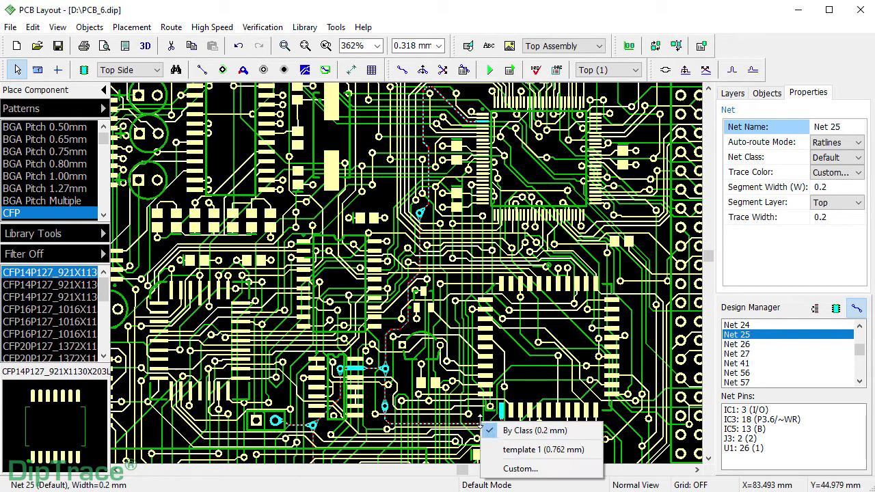
pyautogui.click(489, 468)
pyautogui.click(399, 253)
pyautogui.press('BackSpace')
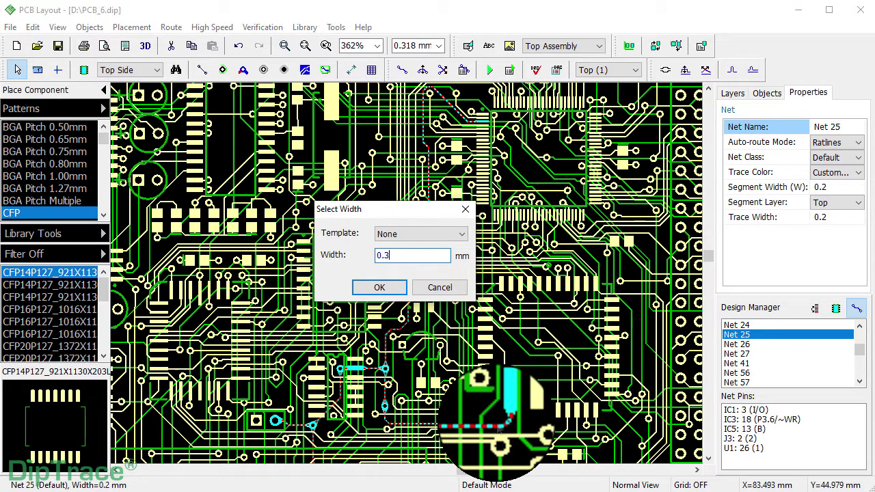
pyautogui.press('Return')
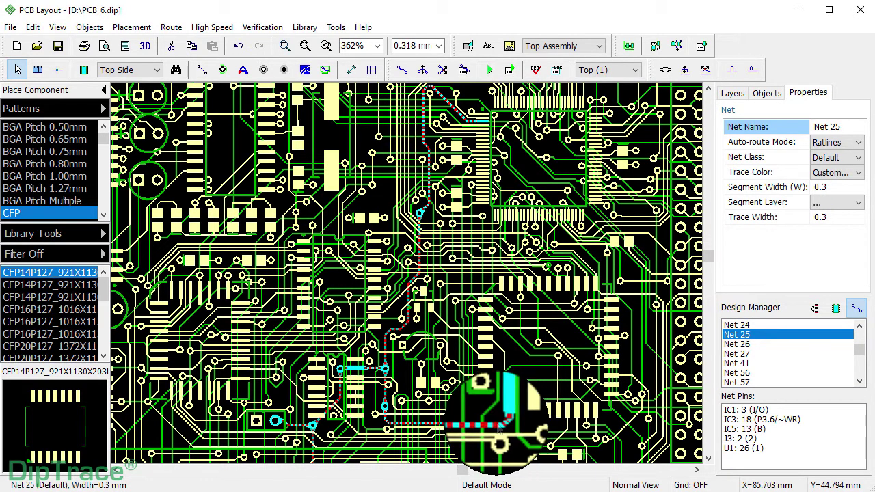
pyautogui.rightClick(498, 424)
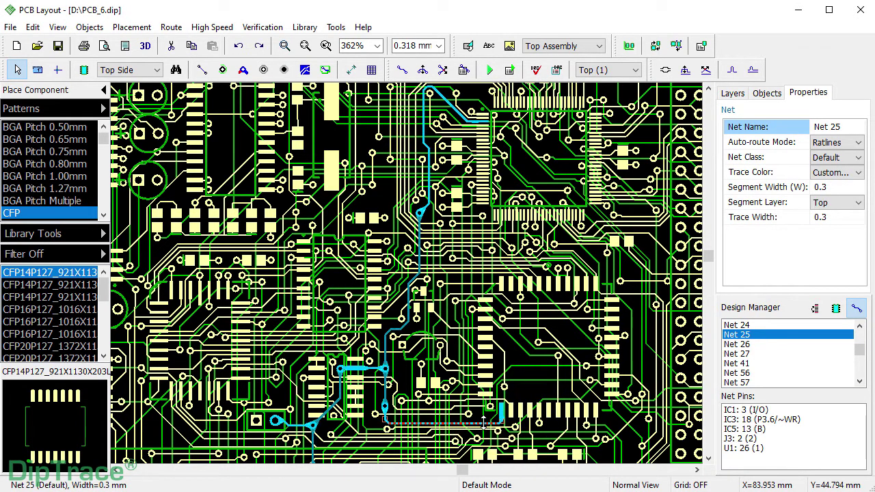
# - Turn off the through-hole and SMD pad teardrops for Net 25
pyautogui.rightClick(733, 336)
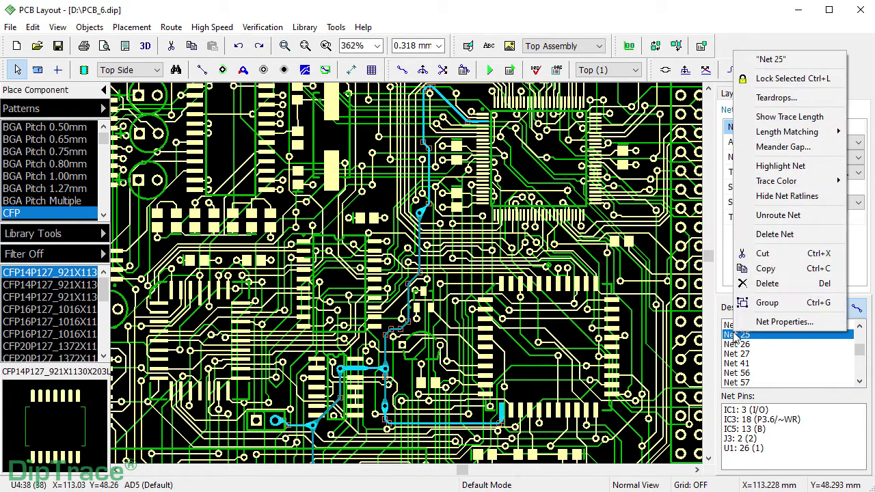
pyautogui.click(752, 97)
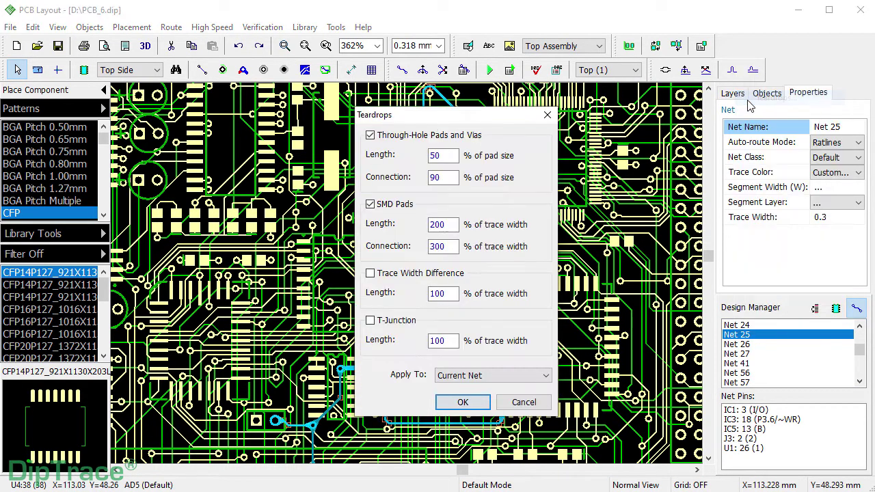
pyautogui.click(370, 136)
pyautogui.click(370, 204)
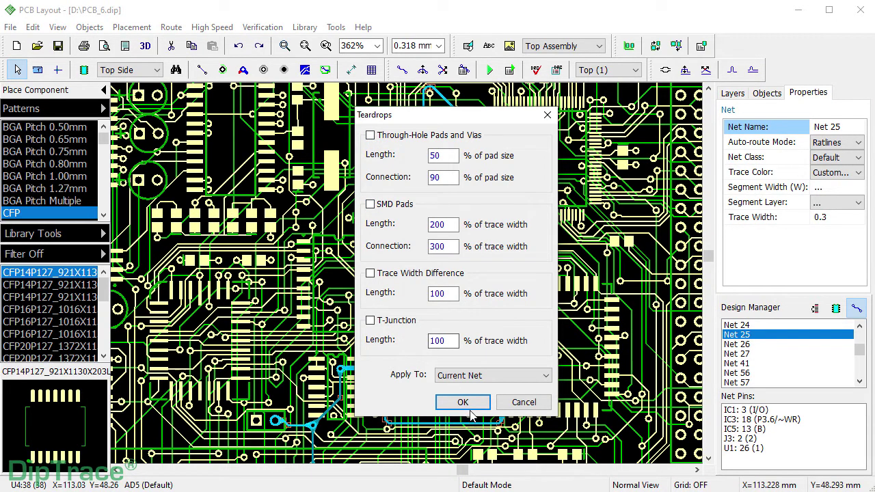